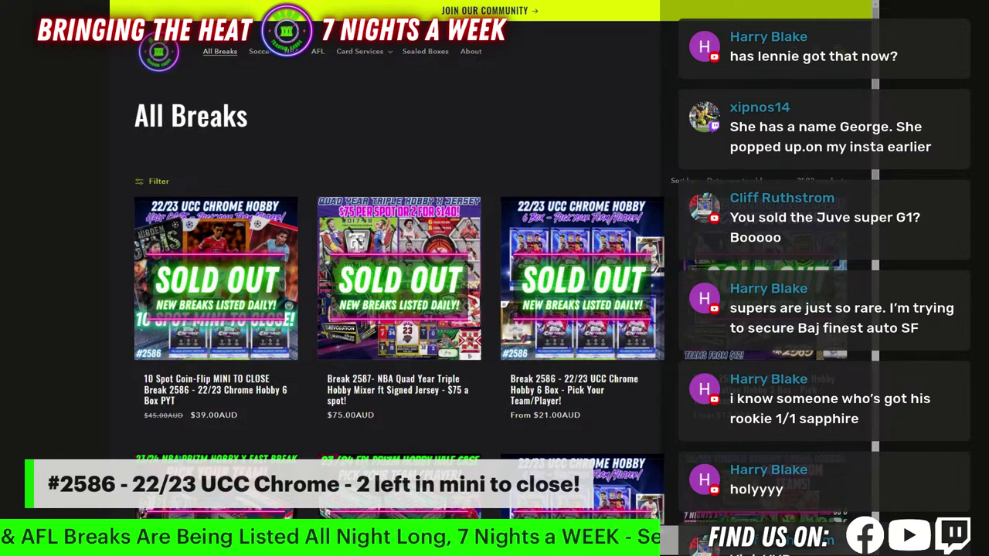
Reload the All Breaks page, then clear the pasted range from column E of the teams sheet.
click(223, 51)
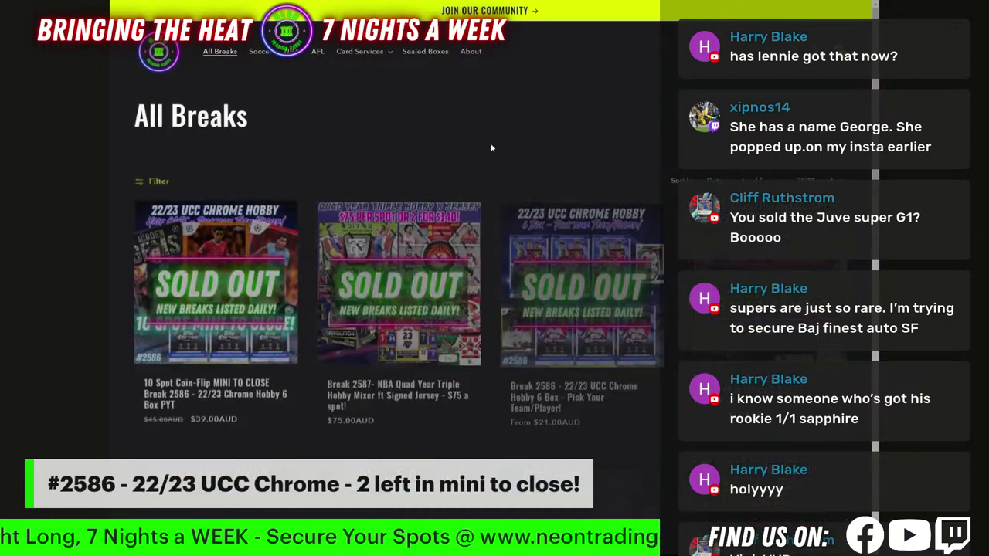
click(227, 4)
key(Delete)
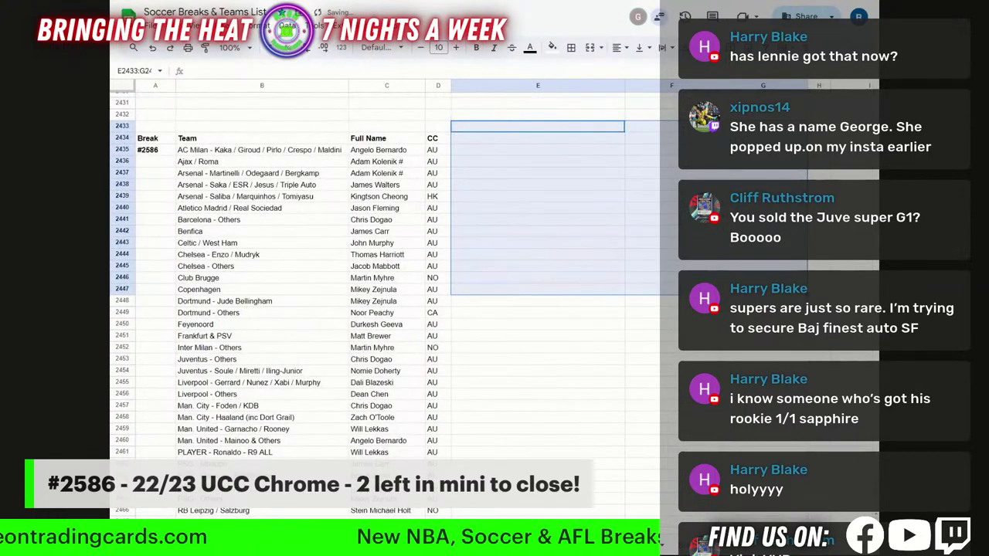
Switch to the RANDOM.ORG giveaway for Break 2586 with 10 entries and 7 rounds.
click(358, 3)
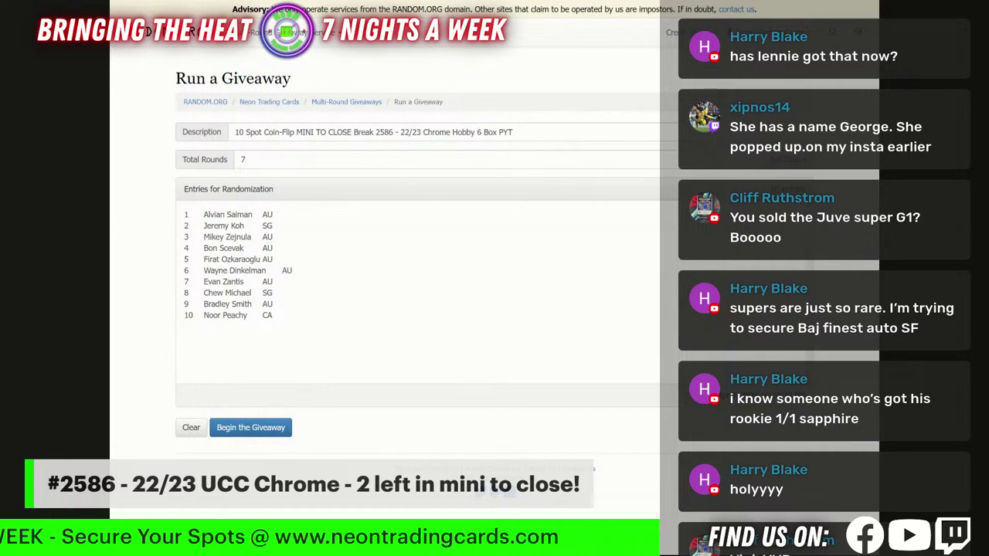
Check Total Rounds is 7 and start the giveaway.
click(255, 160)
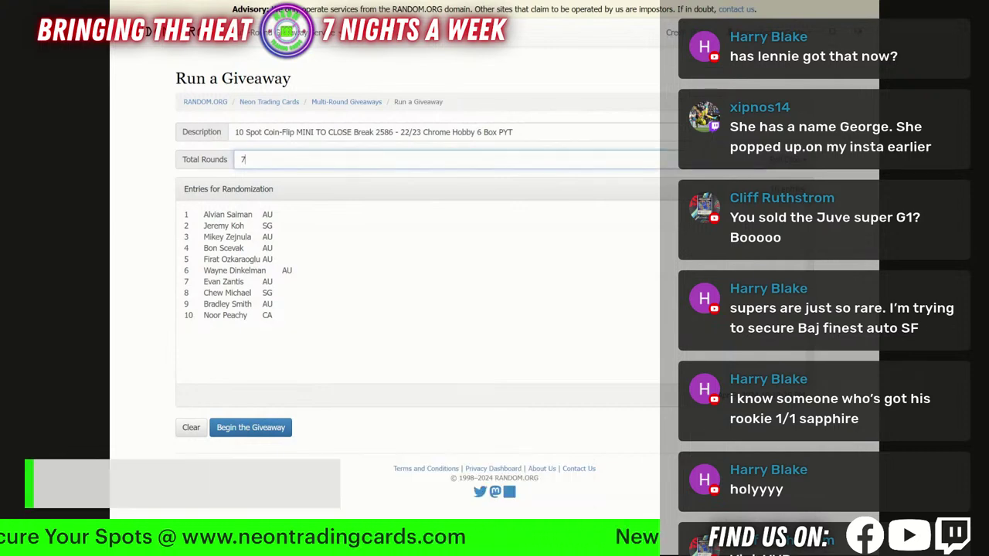
click(253, 430)
click(612, 98)
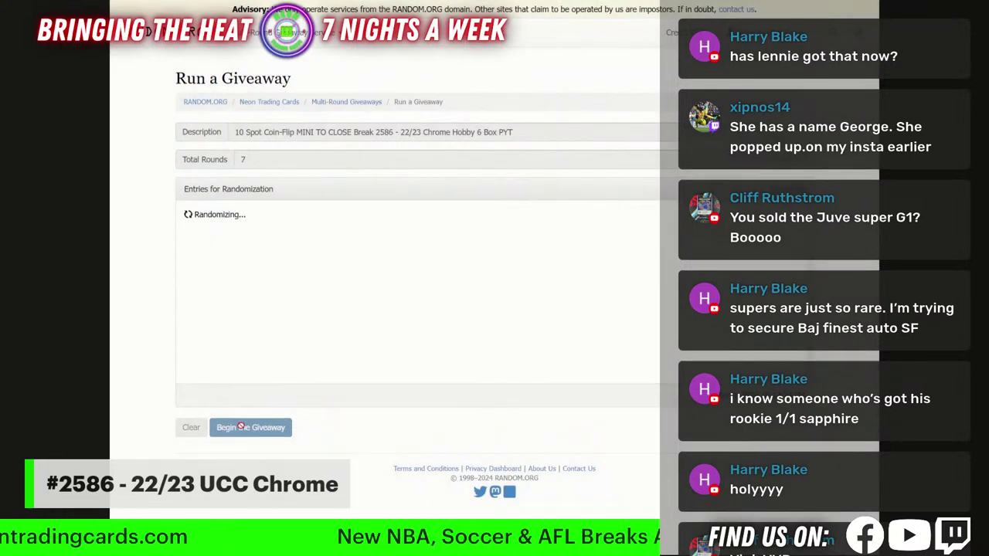
Run the remaining rounds to completion and copy the top final results.
click(239, 428)
click(239, 428)
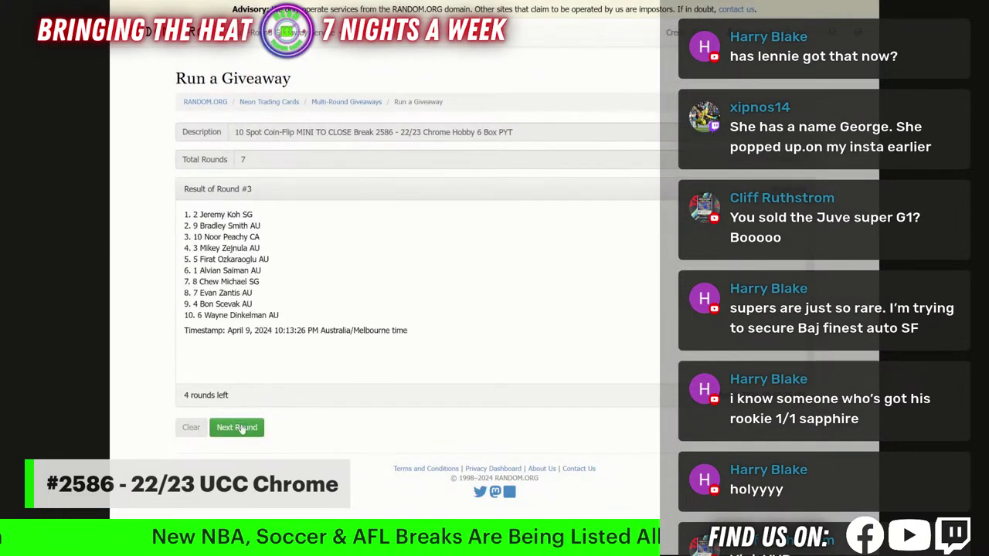
click(240, 427)
click(239, 427)
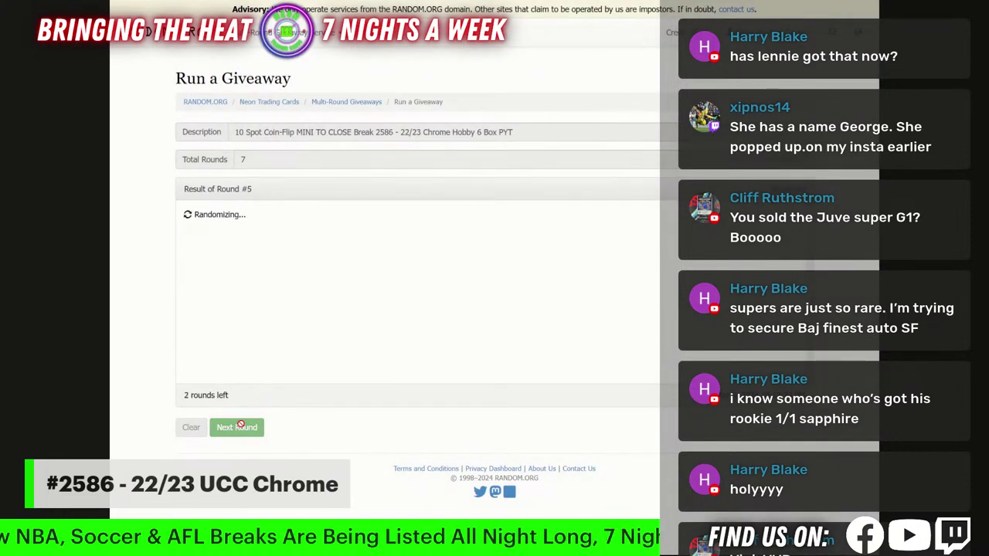
click(239, 427)
click(239, 428)
drag(183, 214, 293, 262)
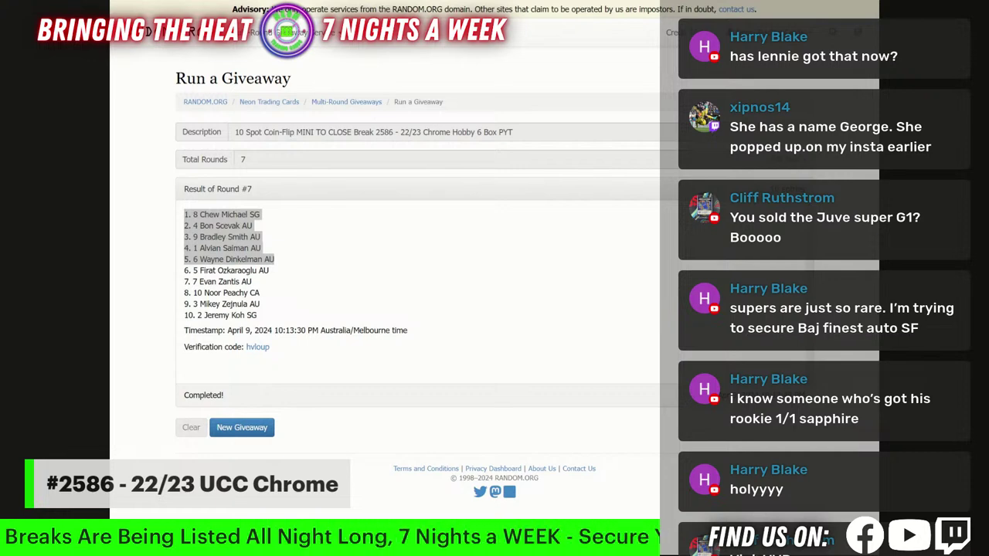
key(alt+Tab)
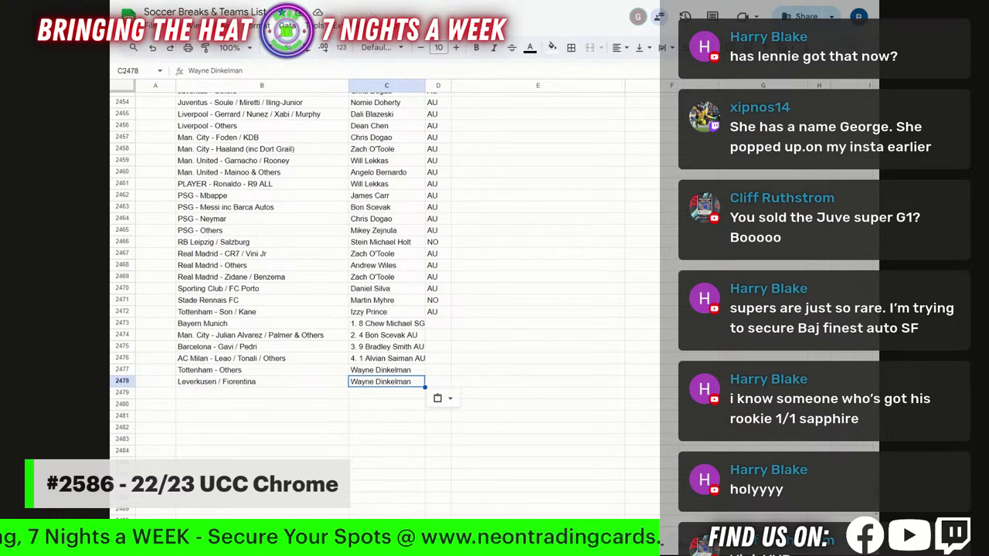
Paste the remaining five results at A255 below the numbered player list.
key(ctrl+shift+Page_Down)
scroll(210, 309, down, 10)
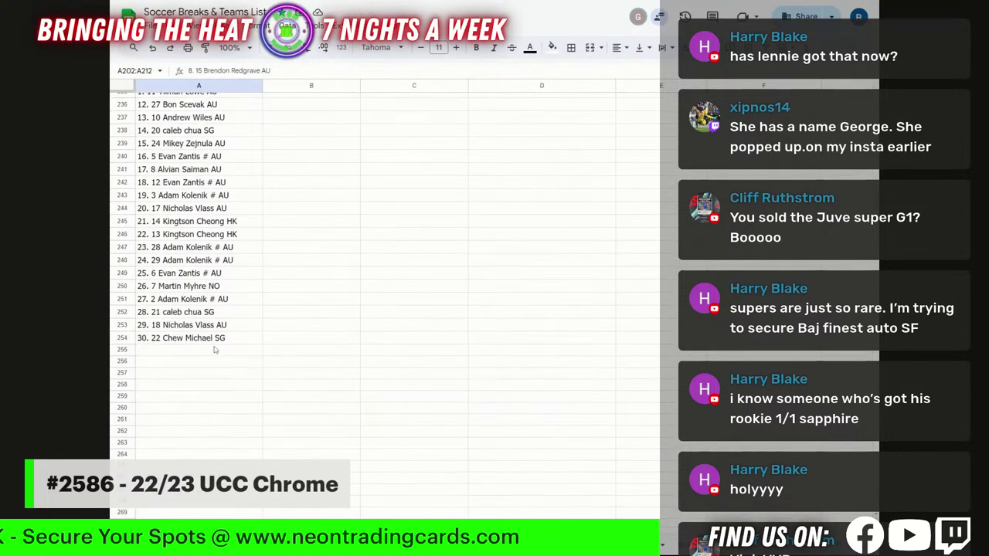
click(210, 353)
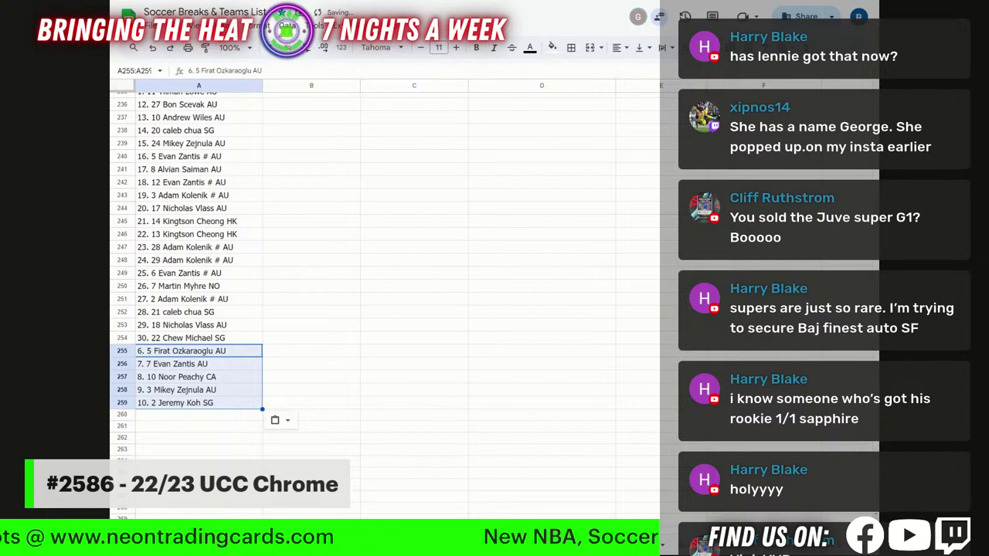
key(ctrl+shift+Page_Up)
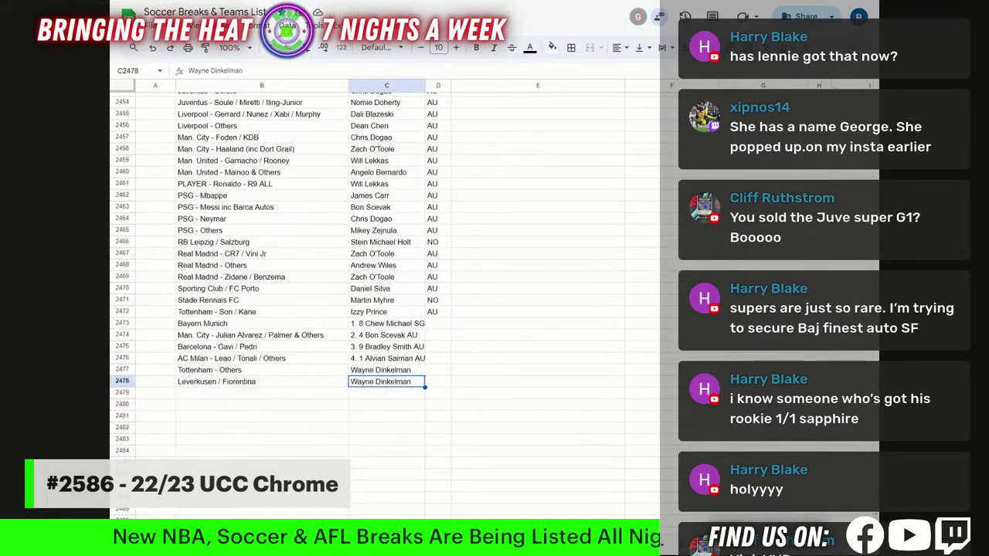
Strip rank prefixes and country codes from the names in C2473 and C2474.
click(405, 325)
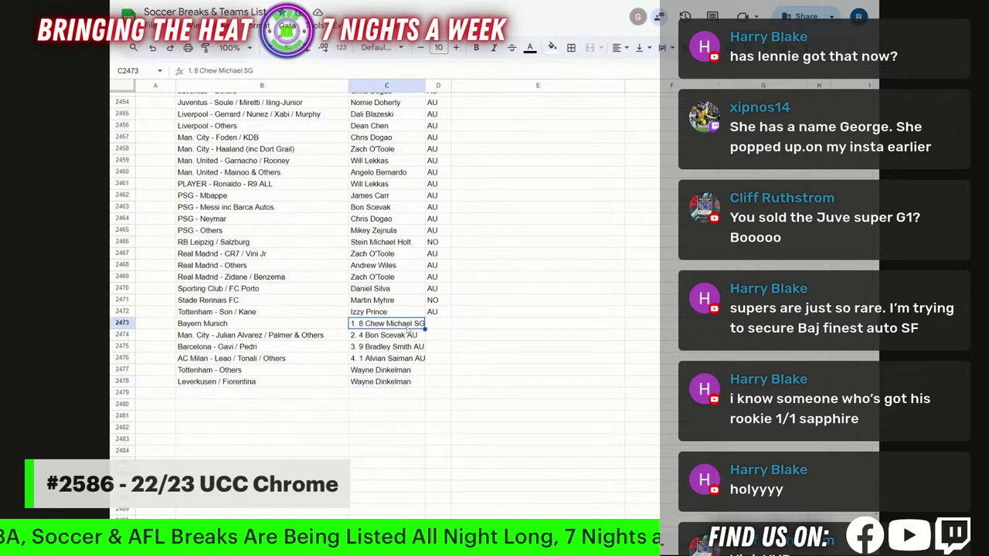
drag(349, 323, 366, 323)
key(BackSpace)
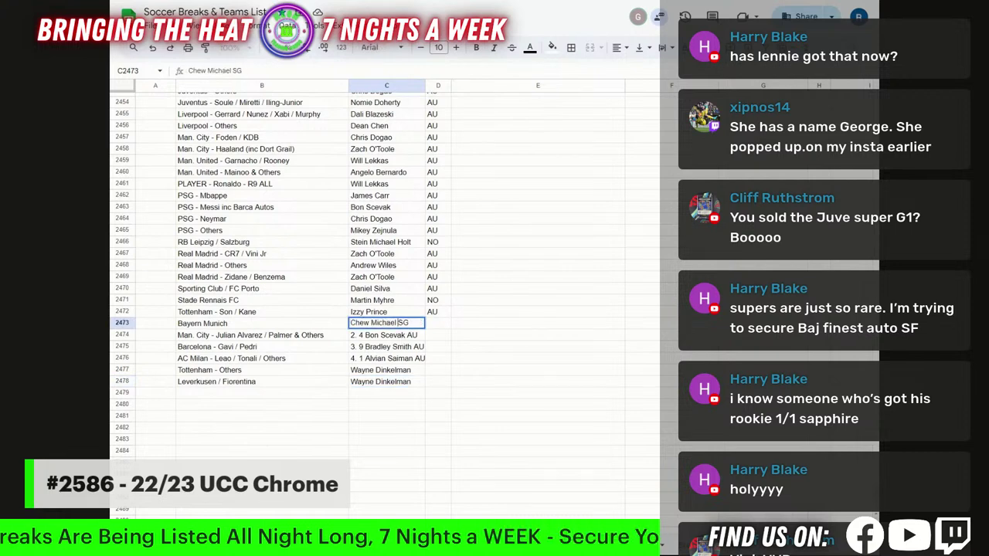
key(BackSpace)
key(BackSpace)
key(BackSpace)
click(414, 336)
double_click(413, 335)
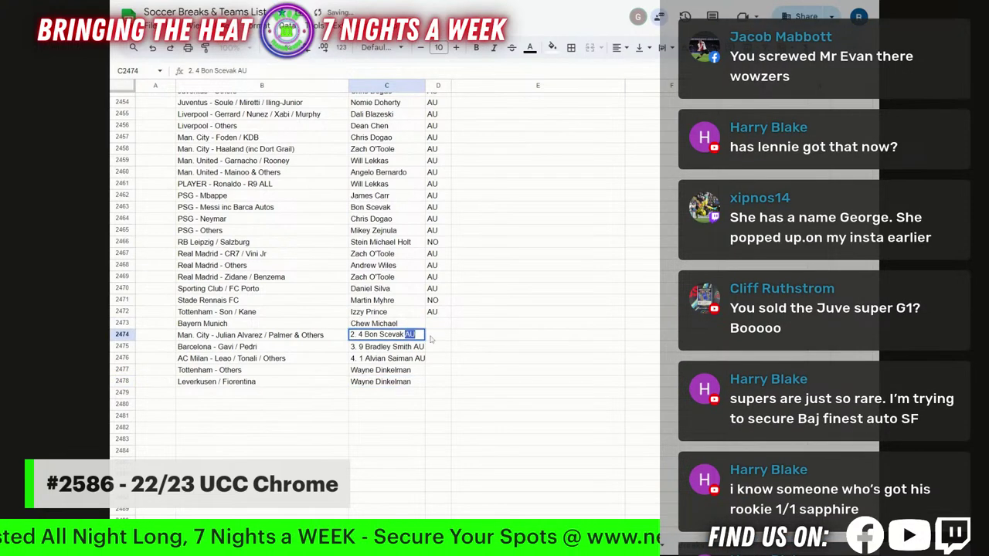
key(BackSpace)
key(BackSpace)
key(BackSpace)
drag(364, 334, 322, 335)
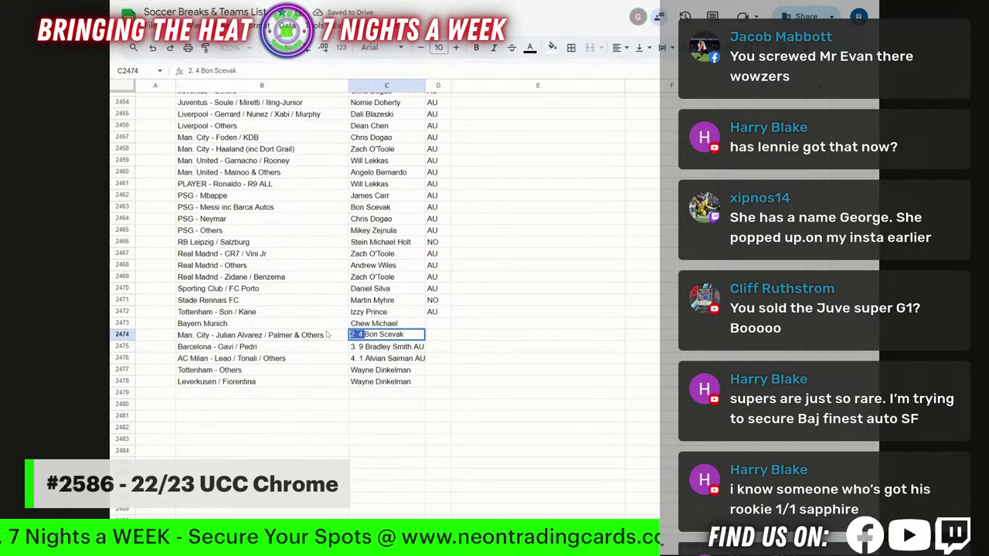
key(BackSpace)
click(396, 349)
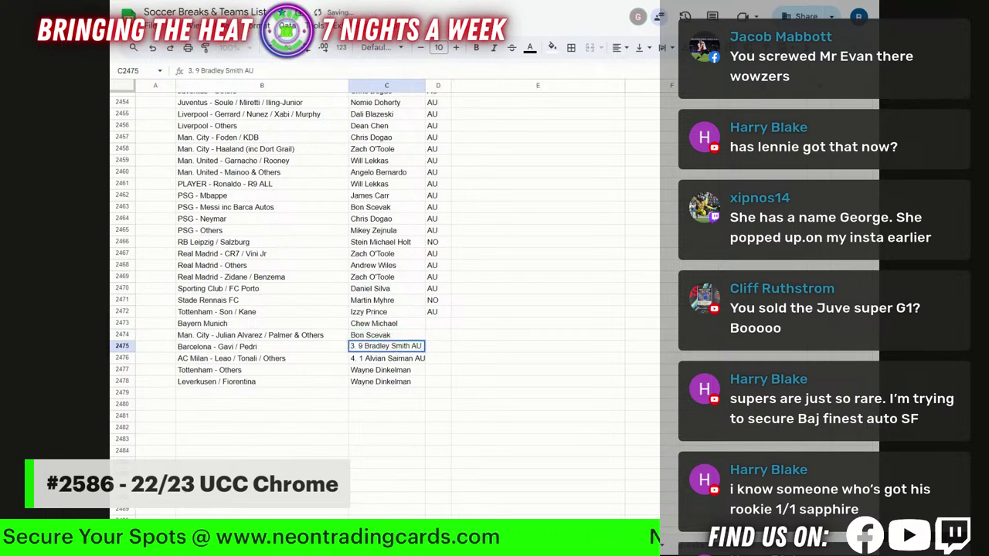
Strip rank prefixes and country codes from the names in C2475 and C2476.
double_click(417, 346)
key(BackSpace)
key(BackSpace)
key(BackSpace)
key(BackSpace)
drag(359, 347, 323, 362)
double_click(384, 362)
key(BackSpace)
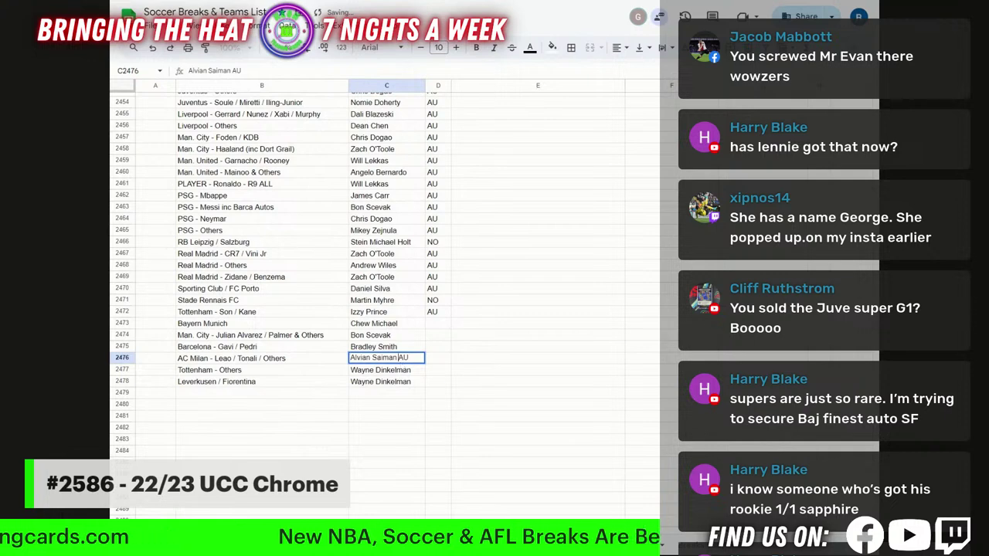
key(BackSpace)
key(BackSpace)
key(BackSpace)
click(474, 359)
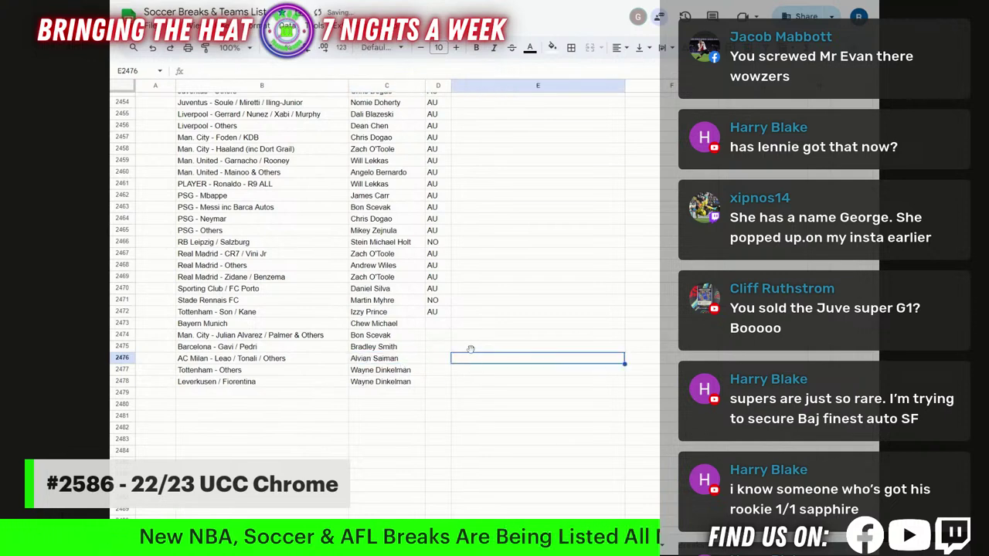
Enter country code SG in D2473 for Bayern Munich.
click(437, 324)
text(SG)
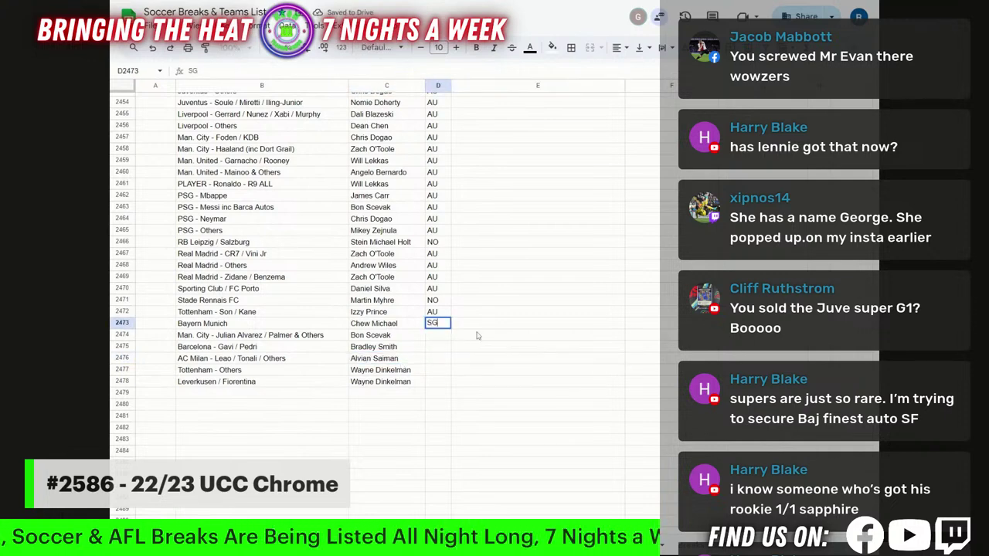
click(476, 335)
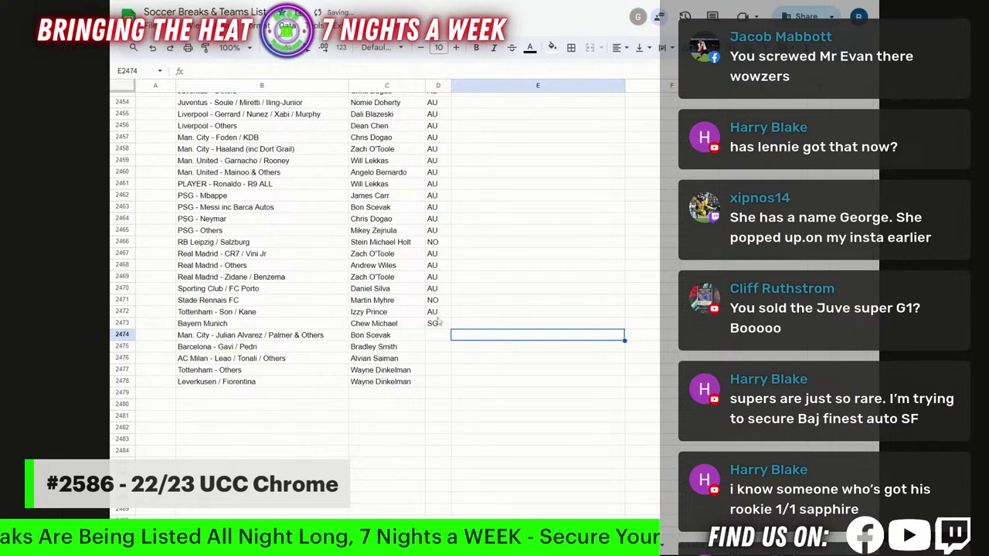
click(438, 323)
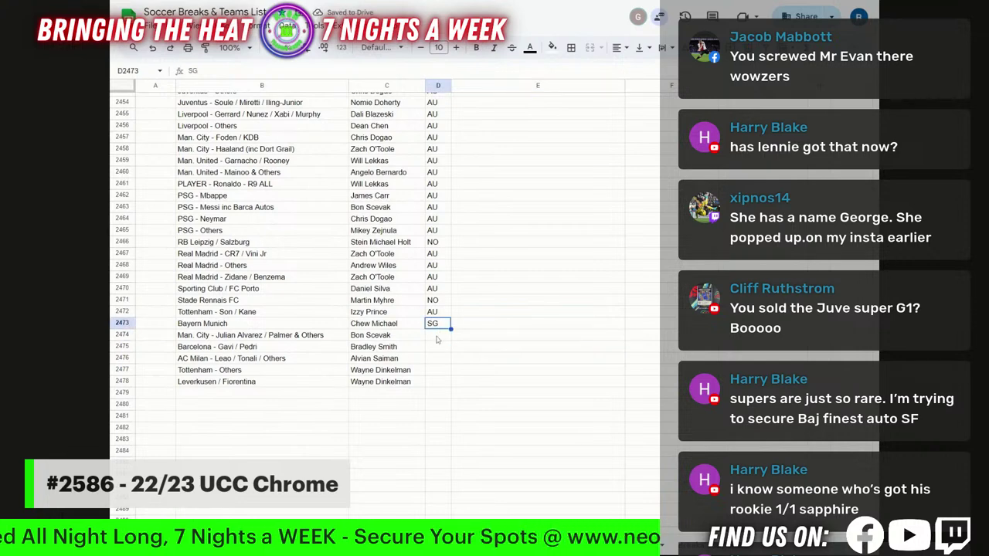
Fill D2474:D2478 with AU, removing the extra AU from row 2479.
key(Up)
key(ctrl+c)
drag(436, 340, 437, 393)
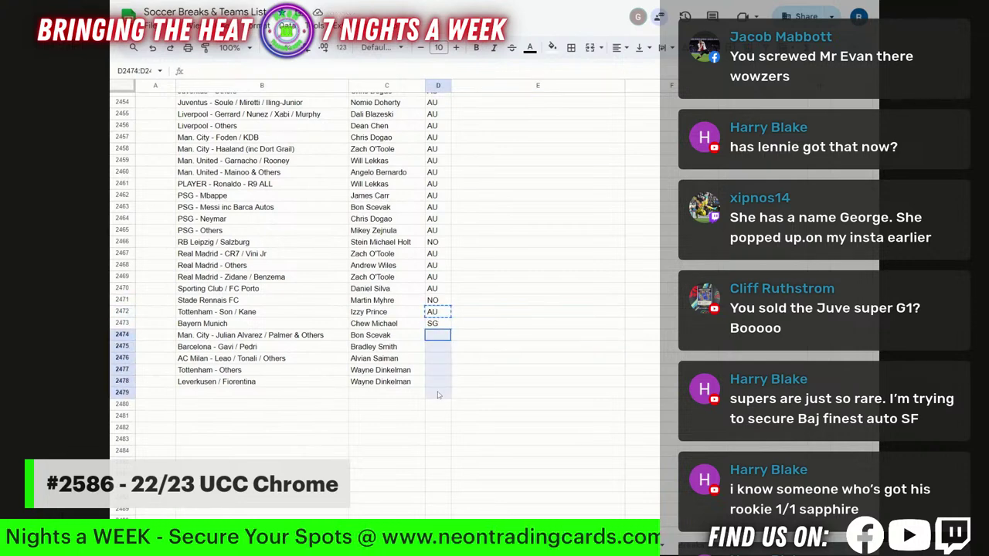
key(ctrl+v)
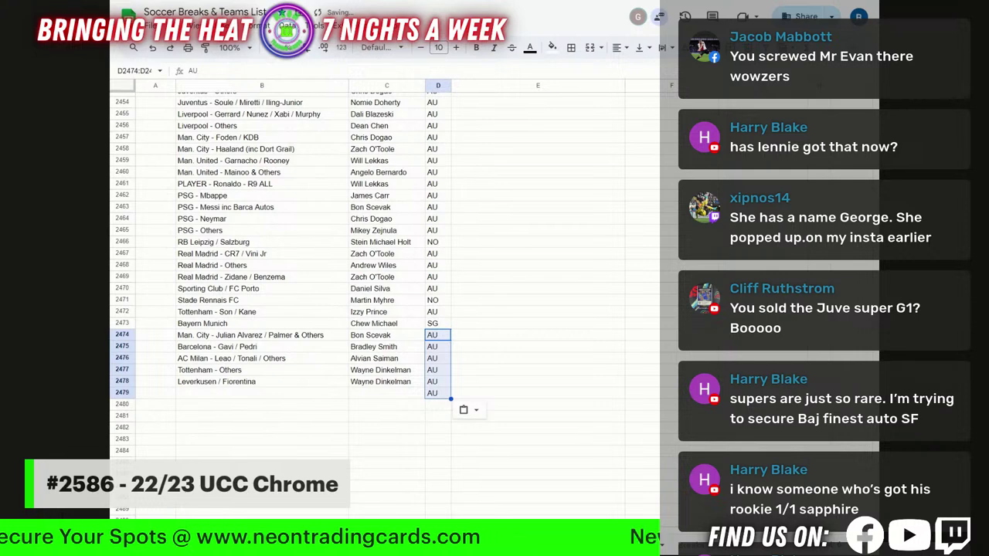
key(Delete)
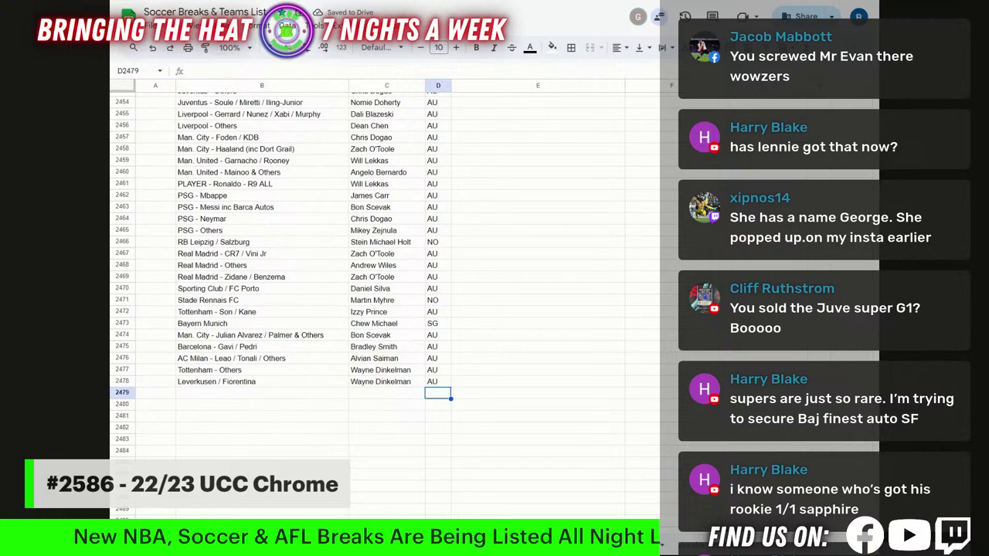
scroll(309, 309, up, 7)
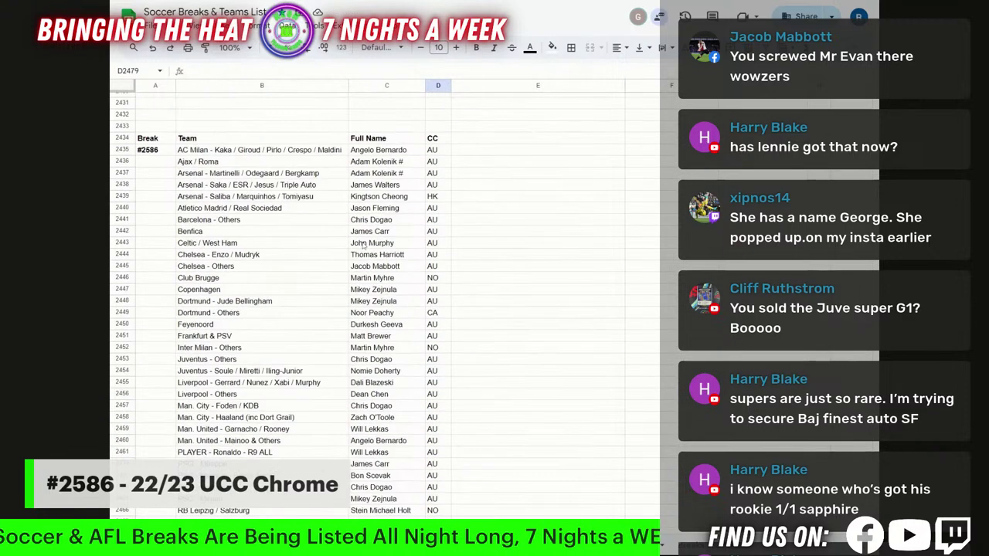
Sort B2435:D2478 A to Z by the Team column B.
drag(198, 150, 432, 474)
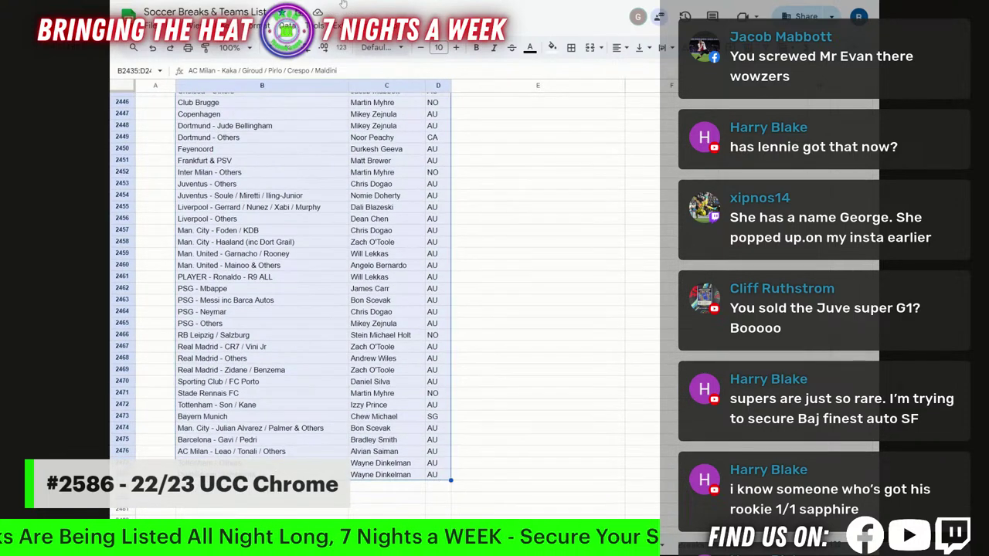
click(346, 25)
mouse_move(288, 25)
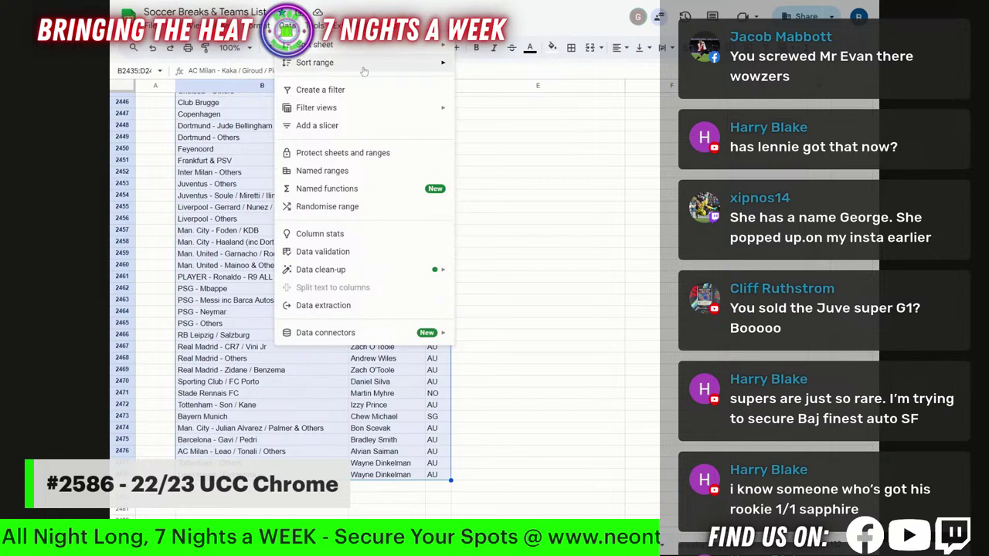
mouse_move(324, 68)
click(510, 68)
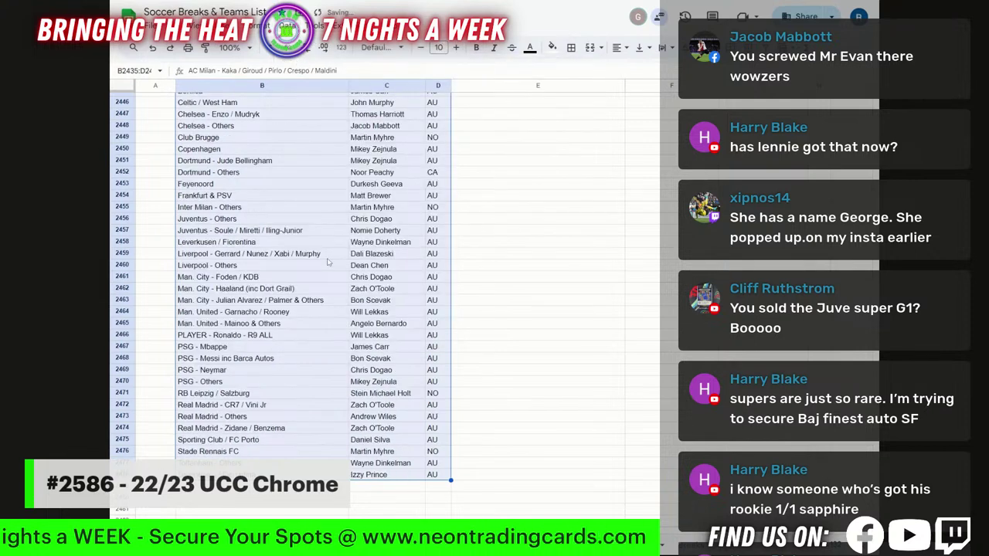
scroll(349, 202, up, 4)
click(375, 155)
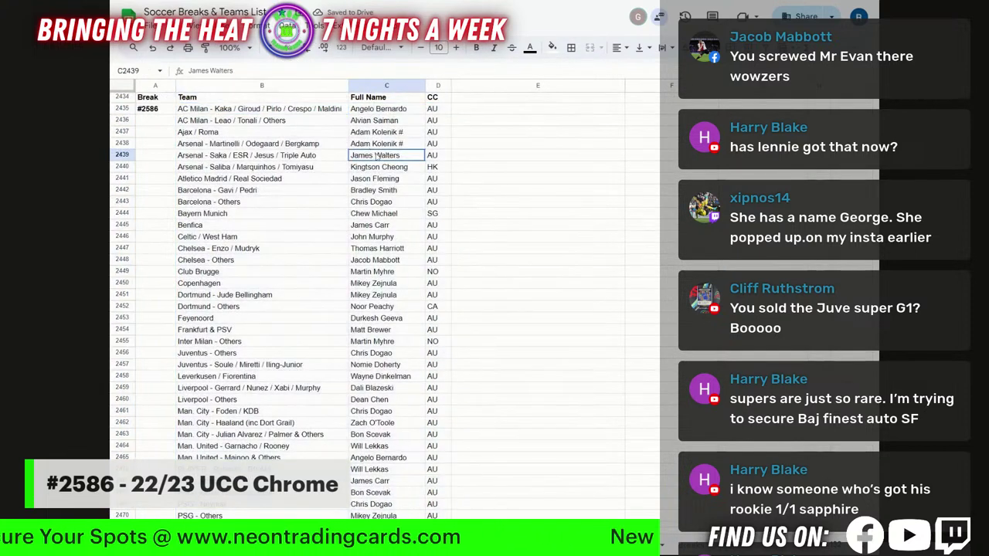
Narrow column B and cut the lower half from Juventus - Others down.
drag(354, 87, 350, 87)
drag(252, 112, 314, 456)
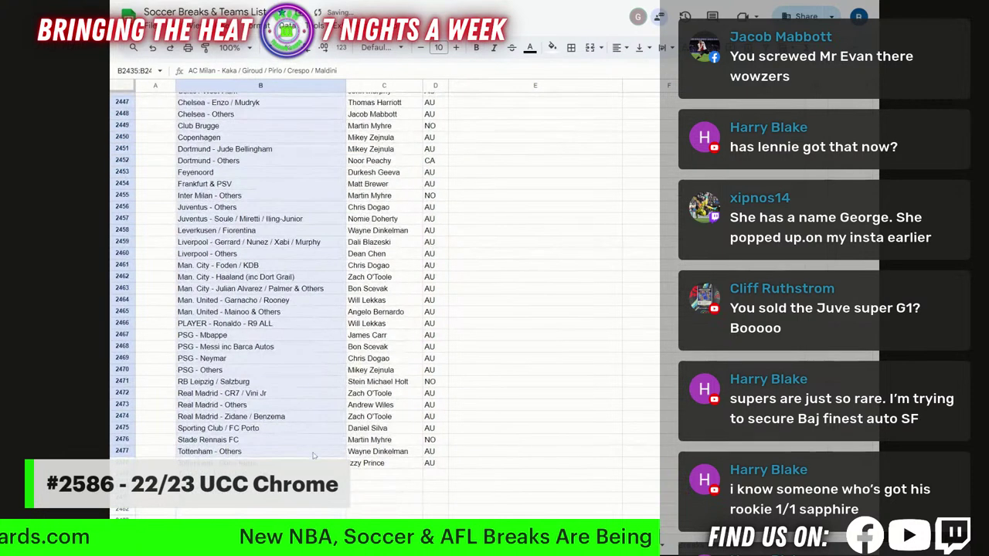
key(shift+Right)
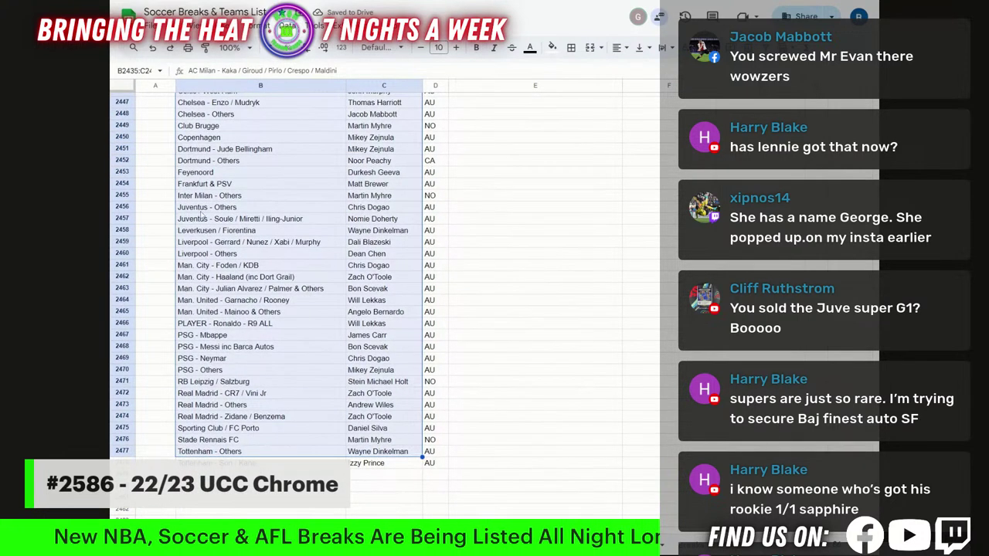
drag(202, 210, 427, 470)
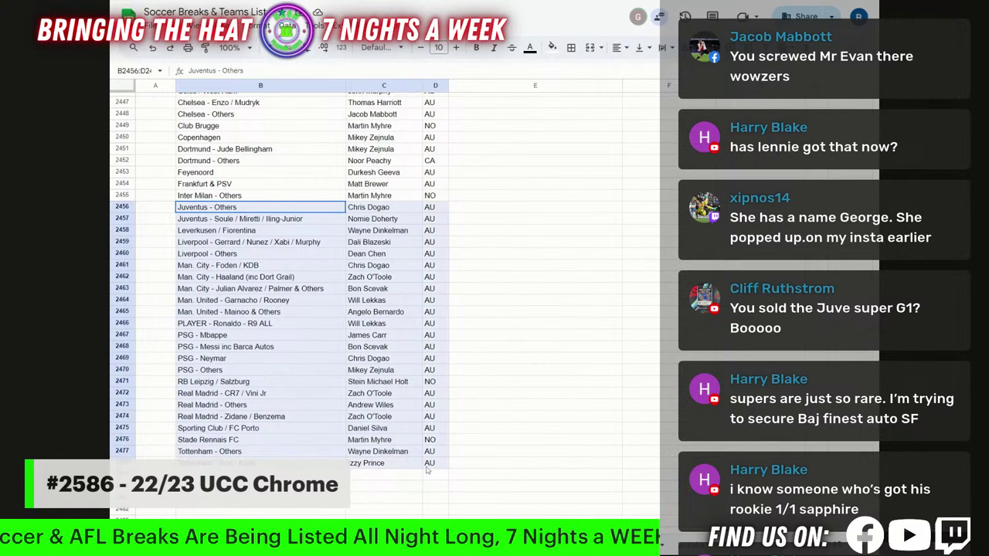
scroll(485, 305, up, 5)
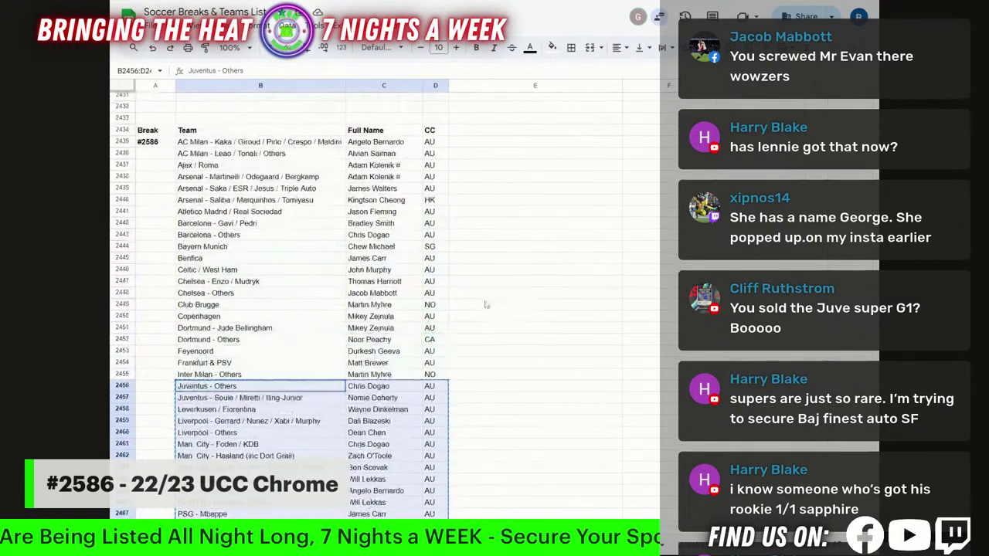
Paste the lower half at E2435 and copy the Team / Full Name / CC headers to E2434.
click(465, 142)
key(ctrl+v)
drag(318, 133, 437, 133)
key(ctrl+c)
click(465, 132)
key(ctrl+v)
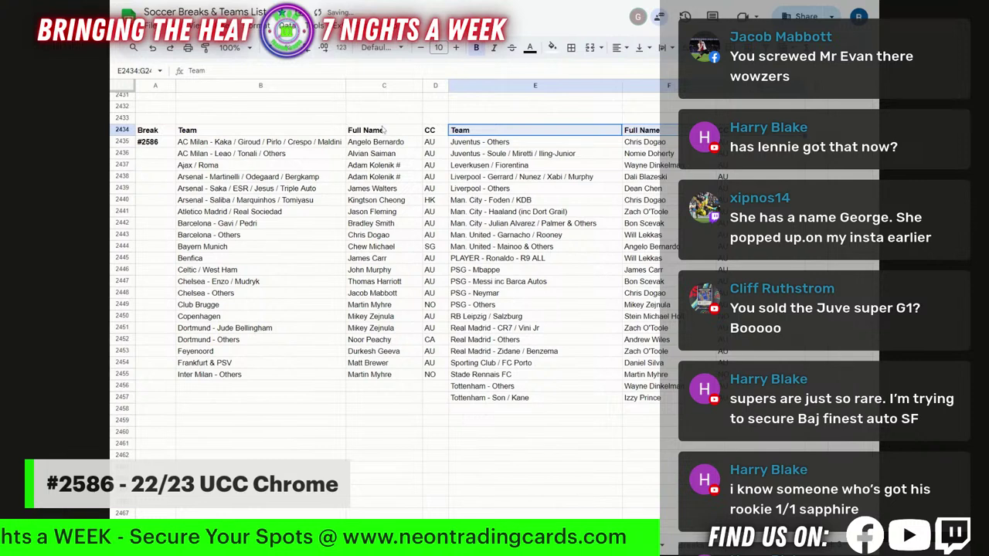
Narrow column C and give both tables an outer black border.
drag(422, 85, 436, 89)
drag(225, 133, 424, 377)
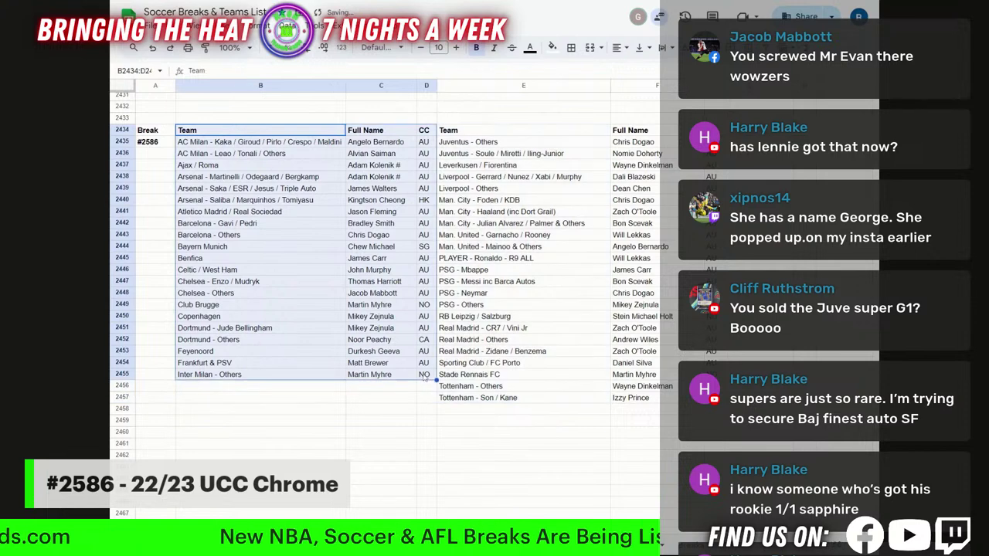
drag(477, 132, 696, 398)
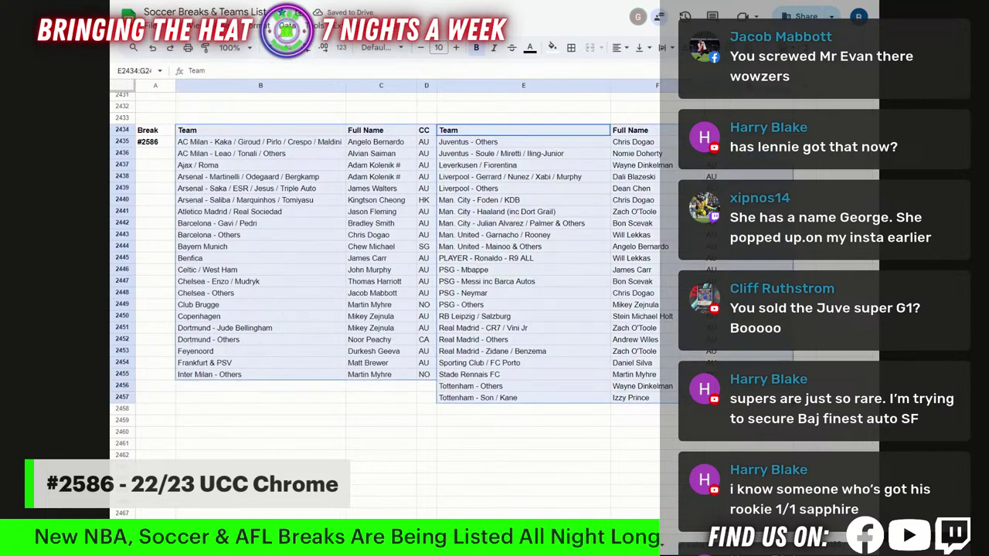
click(571, 47)
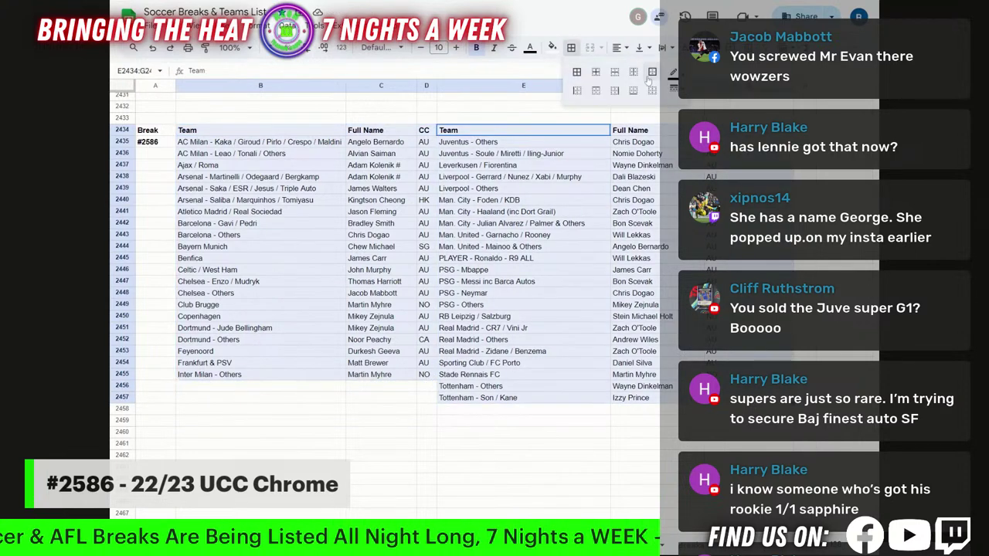
click(652, 72)
click(688, 143)
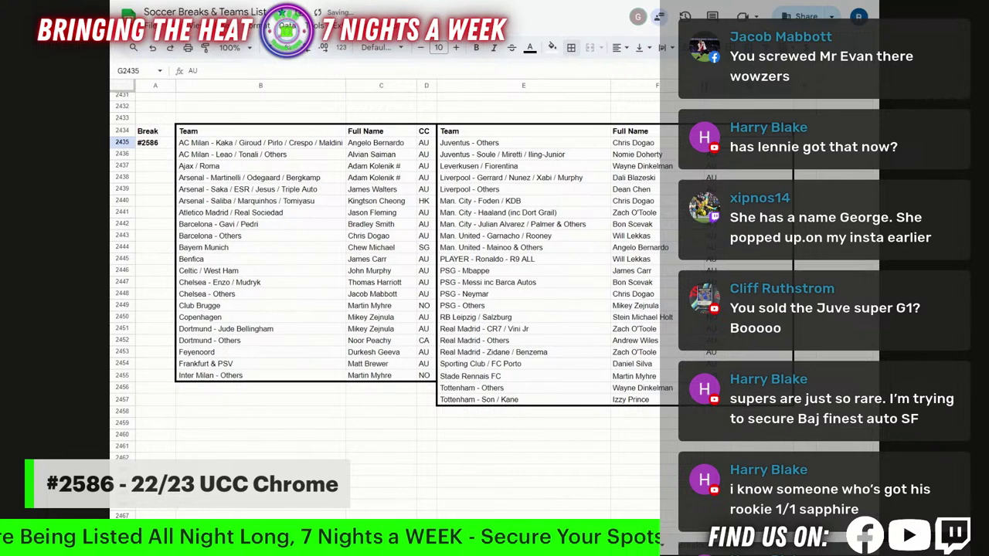
Narrow columns E and A so both tables fit neatly.
drag(610, 87, 591, 86)
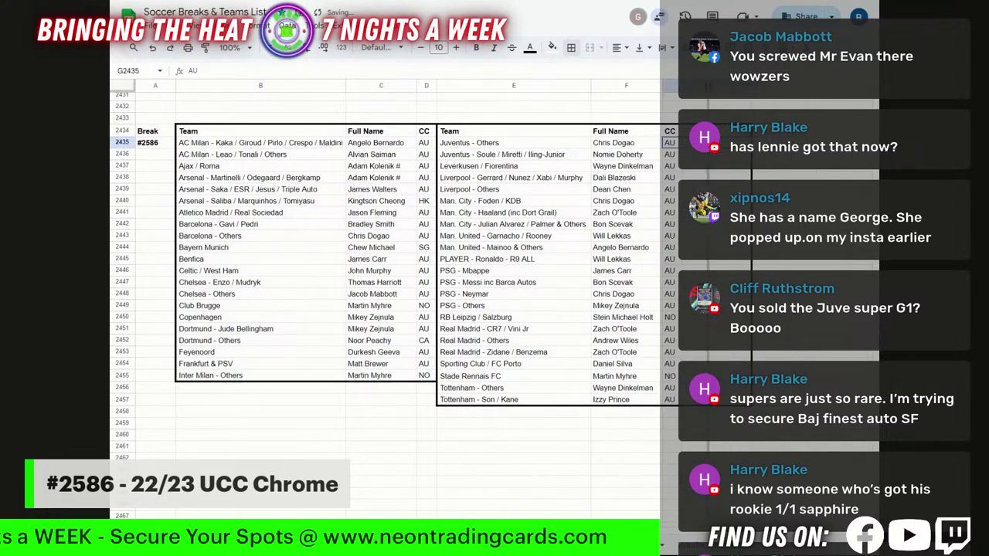
click(537, 114)
click(495, 447)
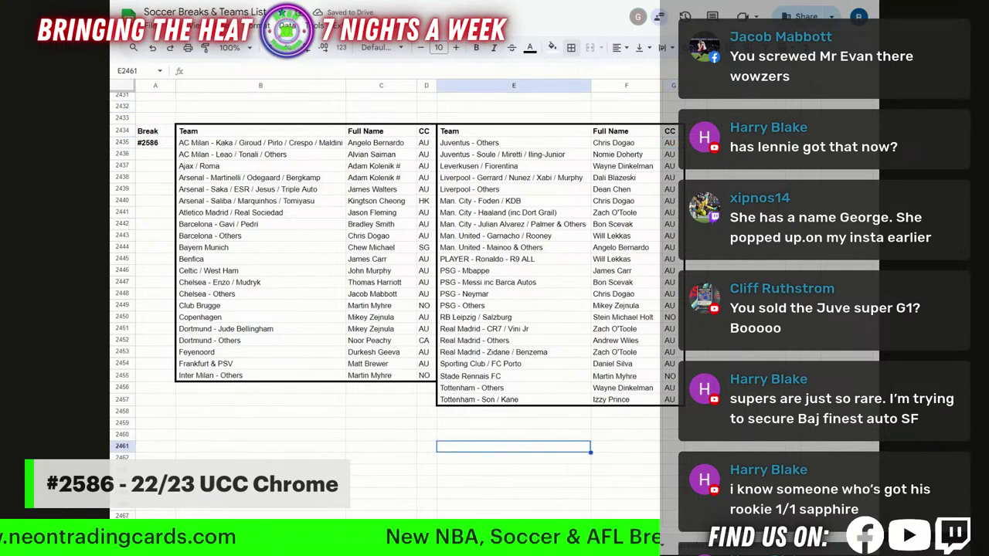
key(Down)
key(Down)
key(Down)
key(Down)
key(Down)
key(Down)
key(Down)
key(Down)
key(Down)
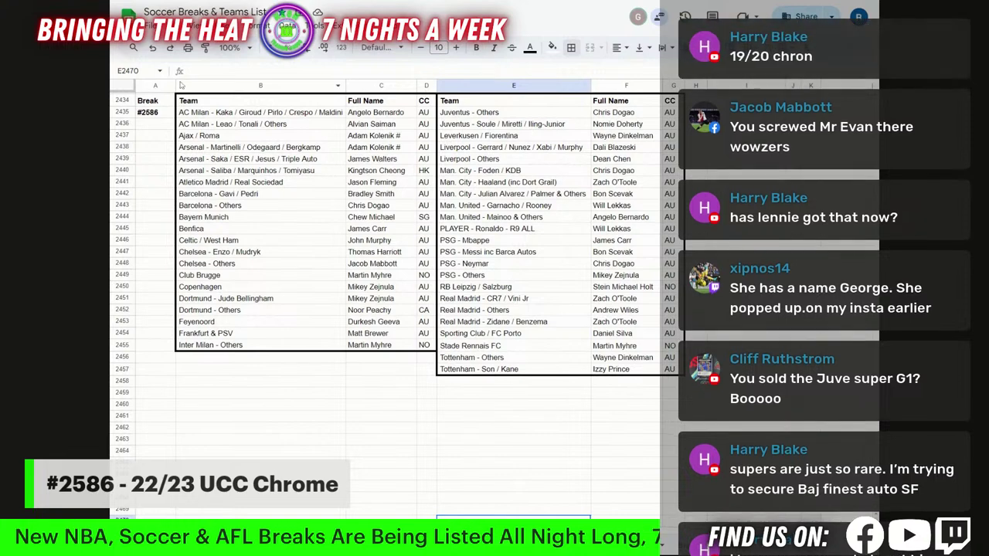
drag(175, 85, 162, 86)
click(247, 382)
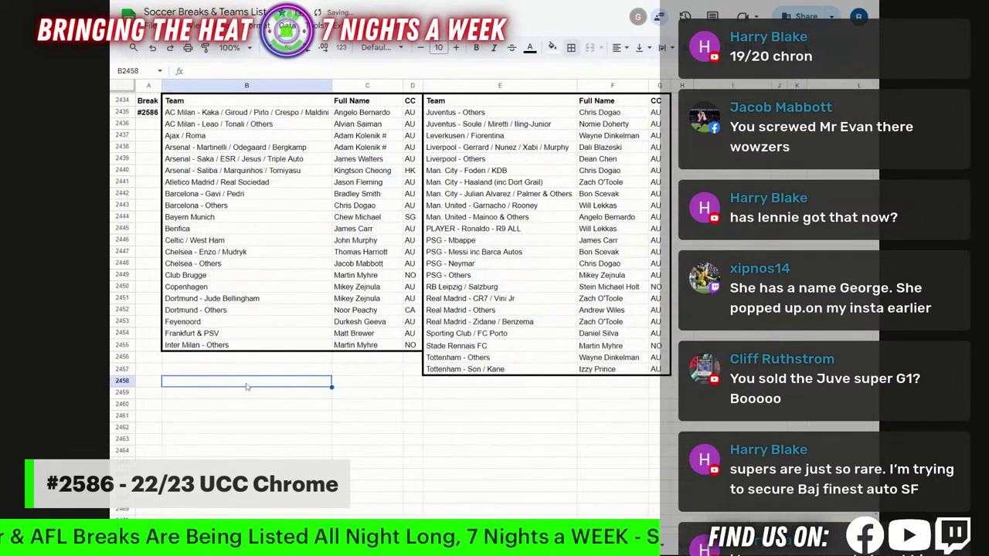